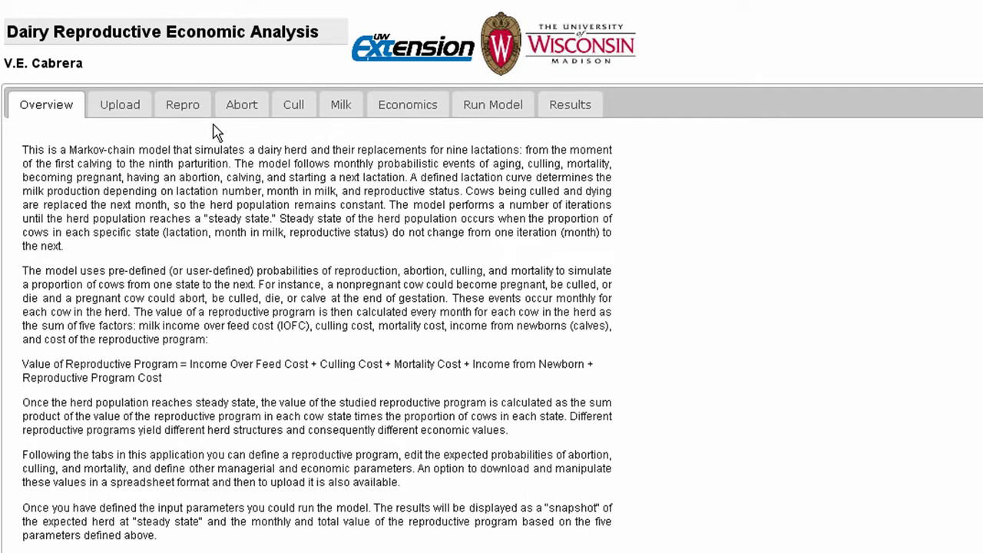
Go from the Overview to the Upload page for the parameter spreadsheet.
click(142, 112)
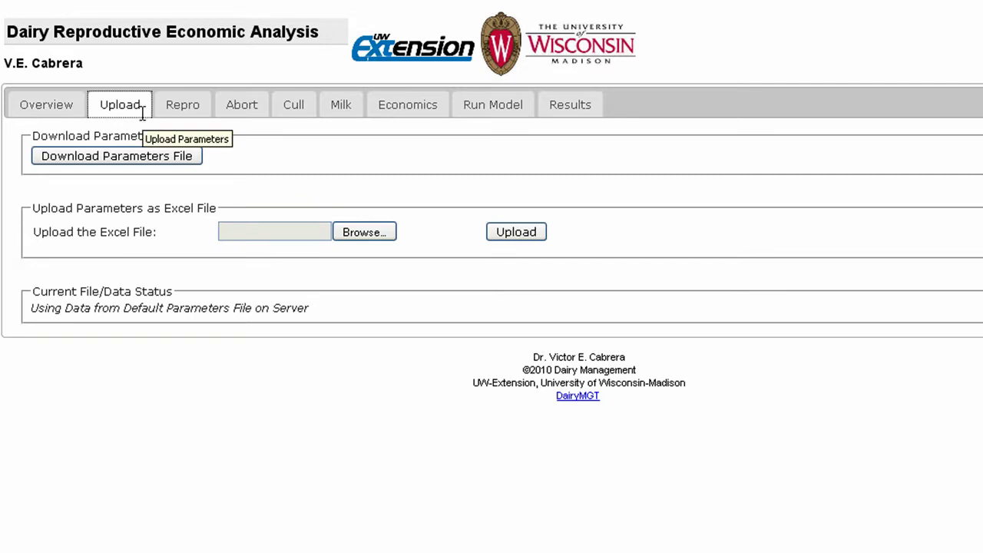
Cancel opening the downloaded Markov.xls parameters file and show the Repro pregnancy-rate and cost table.
click(156, 163)
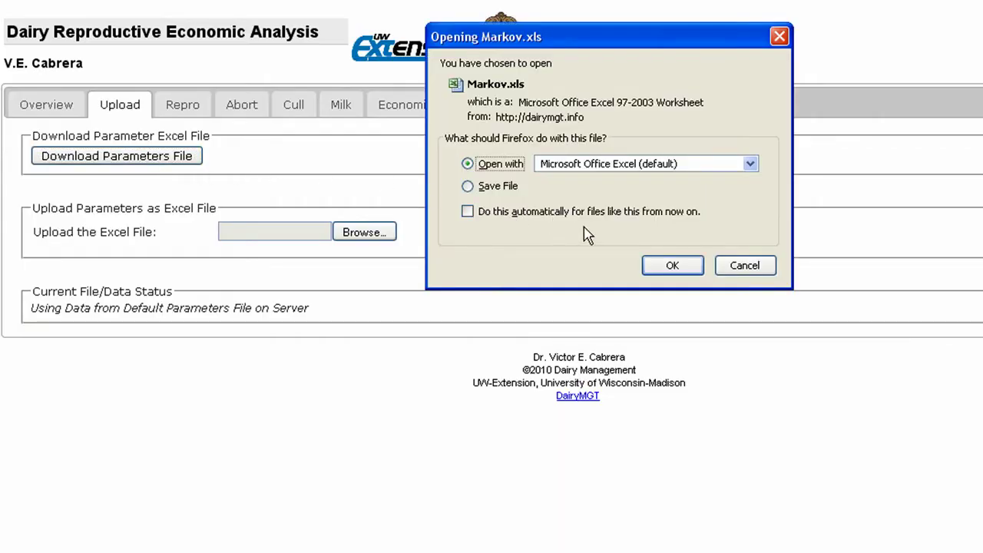
click(743, 273)
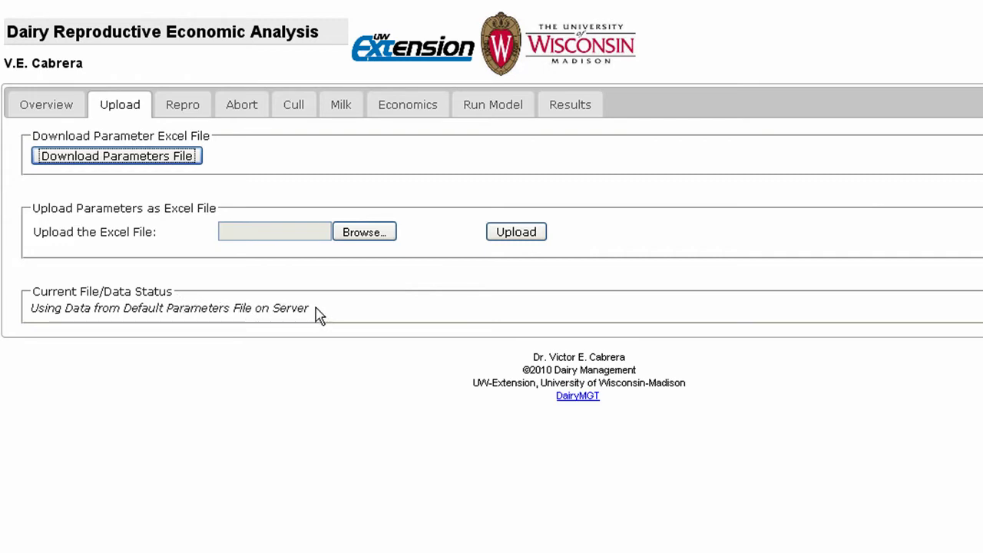
click(203, 116)
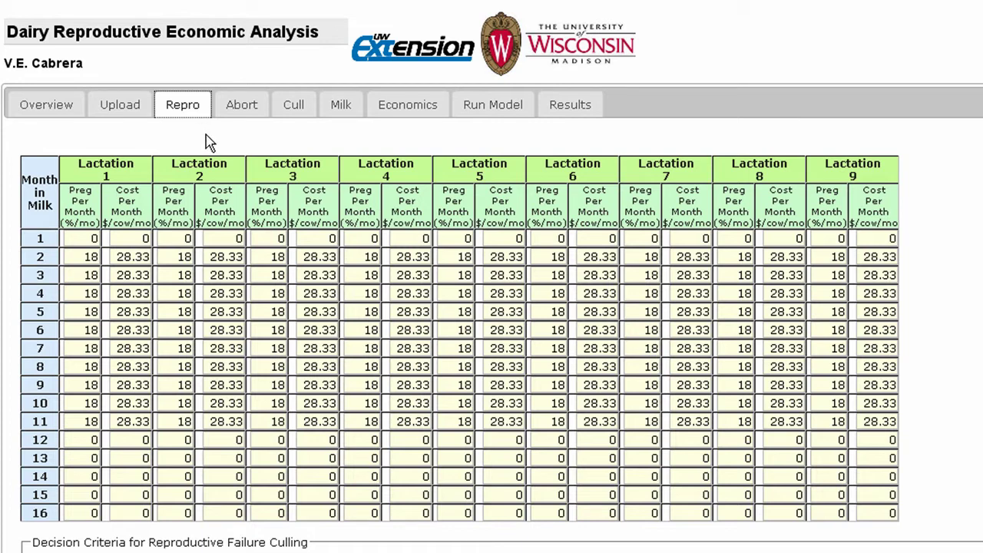
Change lactation 2, month 6 from 18% to 15%/mo and replace its 28.33 cost with $37.
click(209, 142)
click(220, 376)
click(203, 328)
key(BackSpace)
text(5)
click(244, 329)
key(BackSpace)
key(BackSpace)
key(BackSpace)
key(BackSpace)
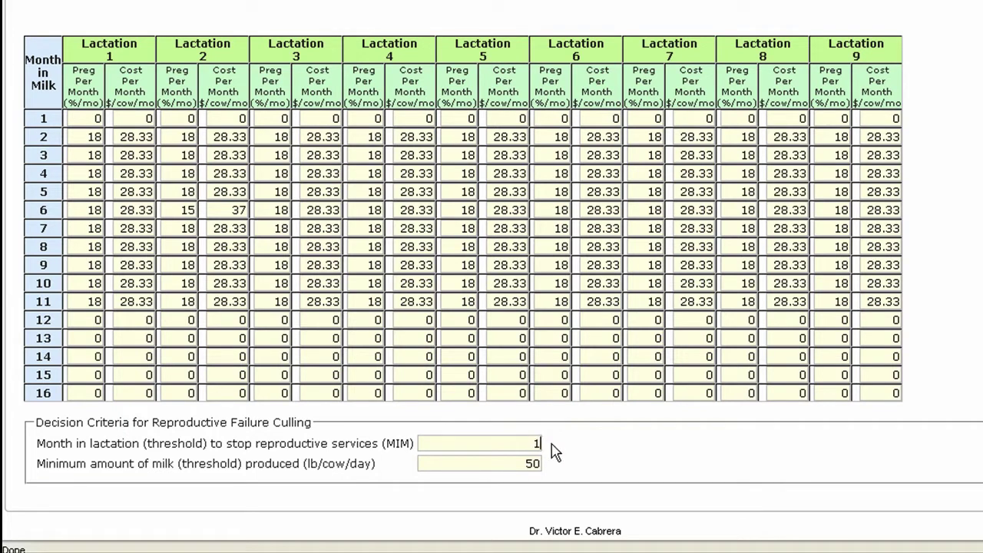
Commit the MIM threshold entry and show the Abort table of abortion rates by pregnancy month.
click(541, 466)
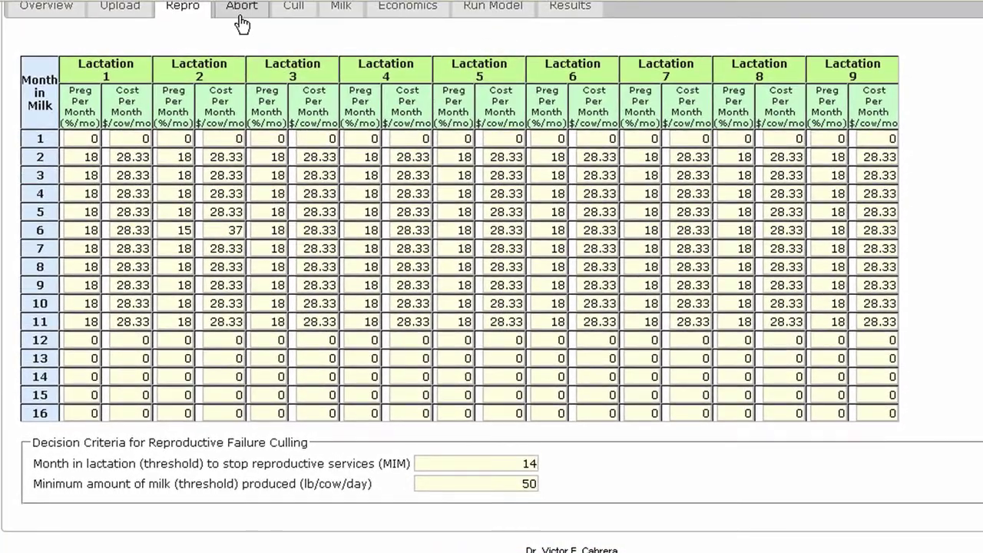
click(241, 8)
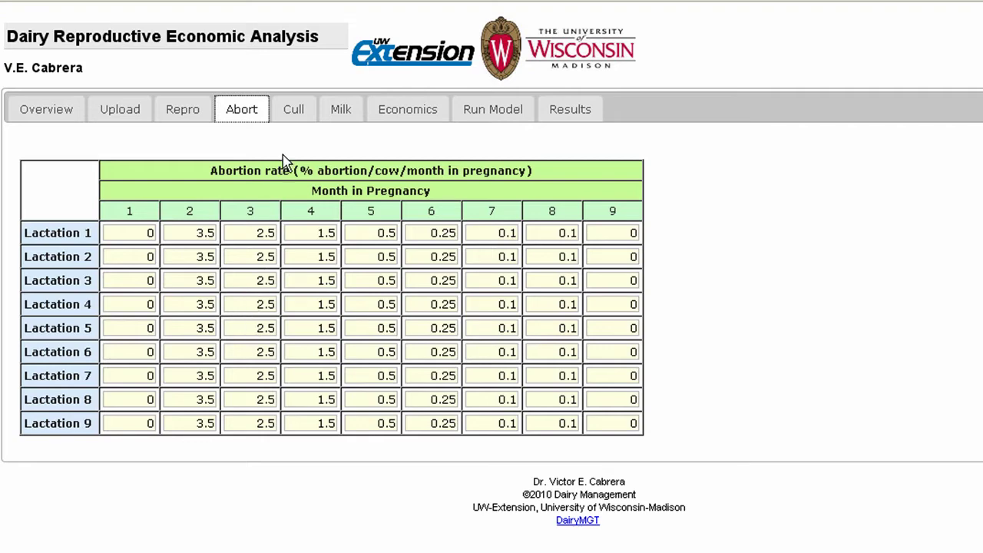
Show the Cull table and scroll down to its Cull Parameters box.
click(293, 116)
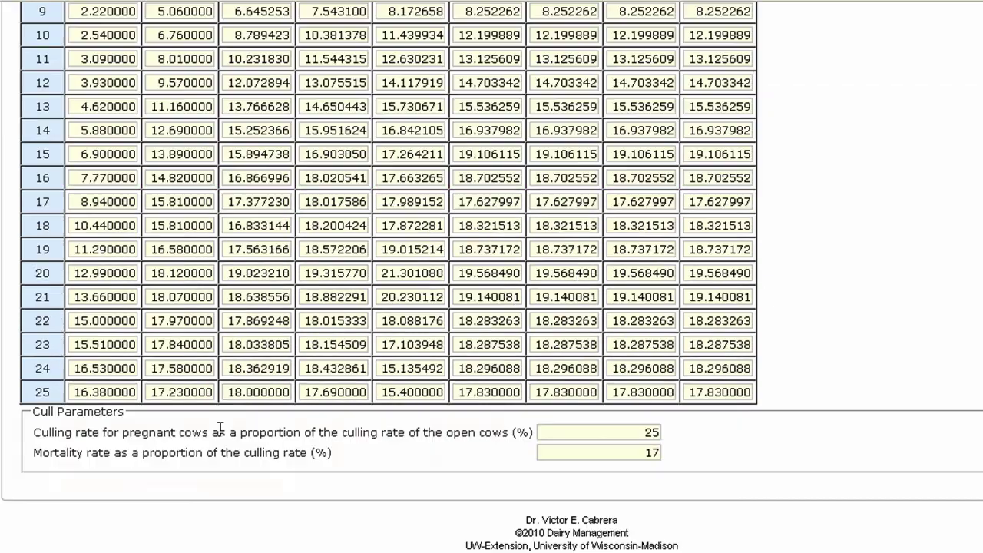
scroll(98, 392, down, 5)
Set the pregnant-cow culling proportion to 12.5% and mortality to 5%.
click(660, 432)
key(BackSpace)
text(.5)
click(660, 452)
key(BackSpace)
key(BackSpace)
Scroll back up and show the Milk lactation-curve parameters.
scroll(565, 271, up, 4)
scroll(565, 270, up, 2)
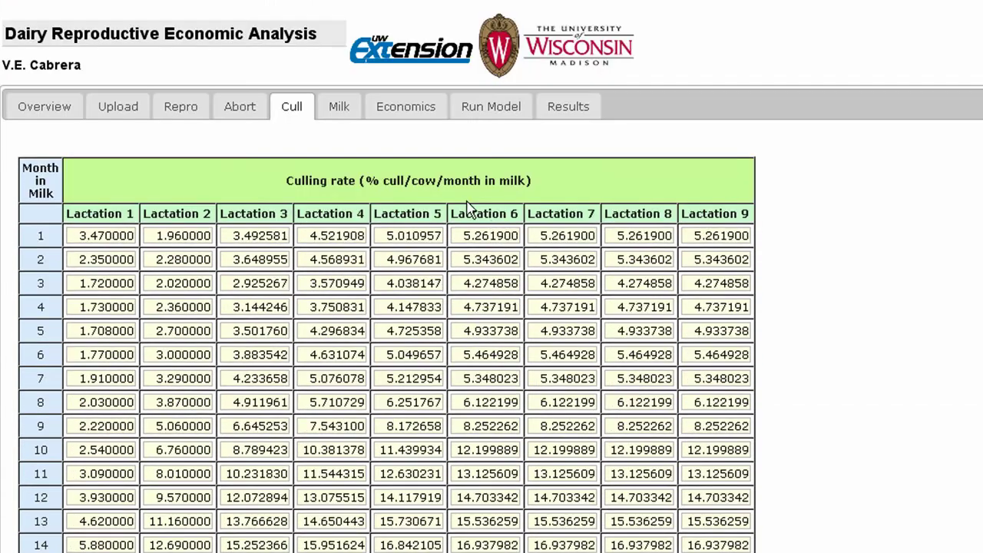
click(351, 116)
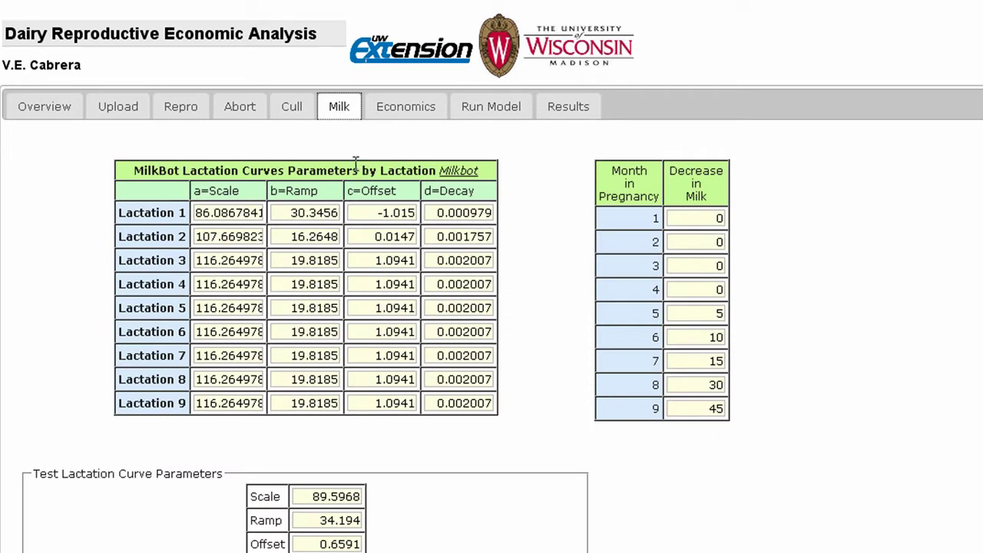
Review the test lactation curve plot, then show the Economics parameters page.
scroll(355, 163, down, 3)
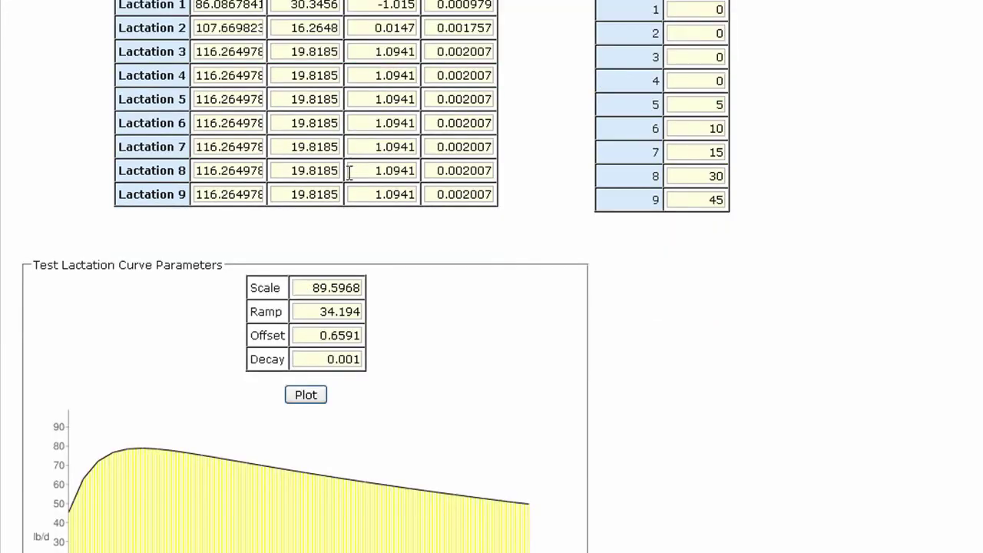
scroll(336, 219, down, 2)
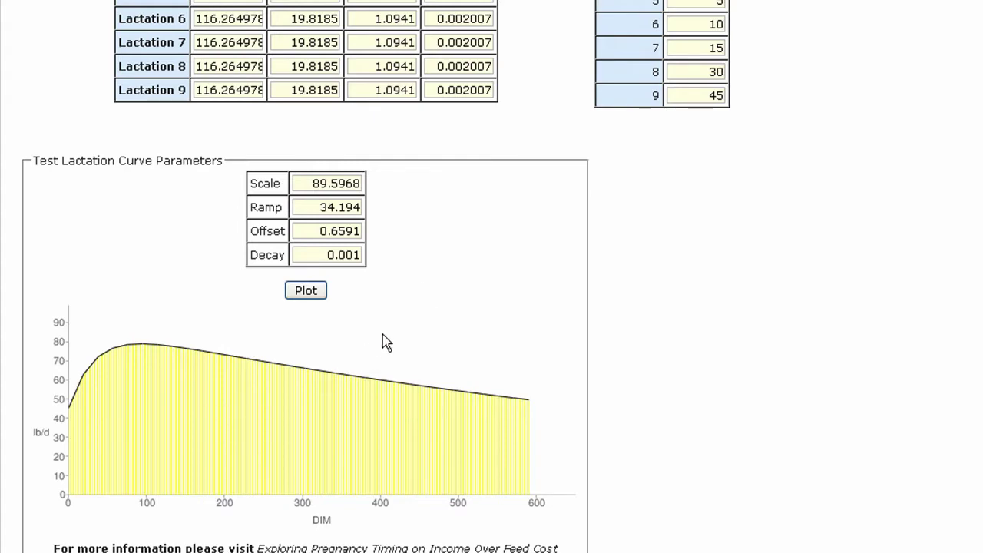
scroll(421, 295, up, 5)
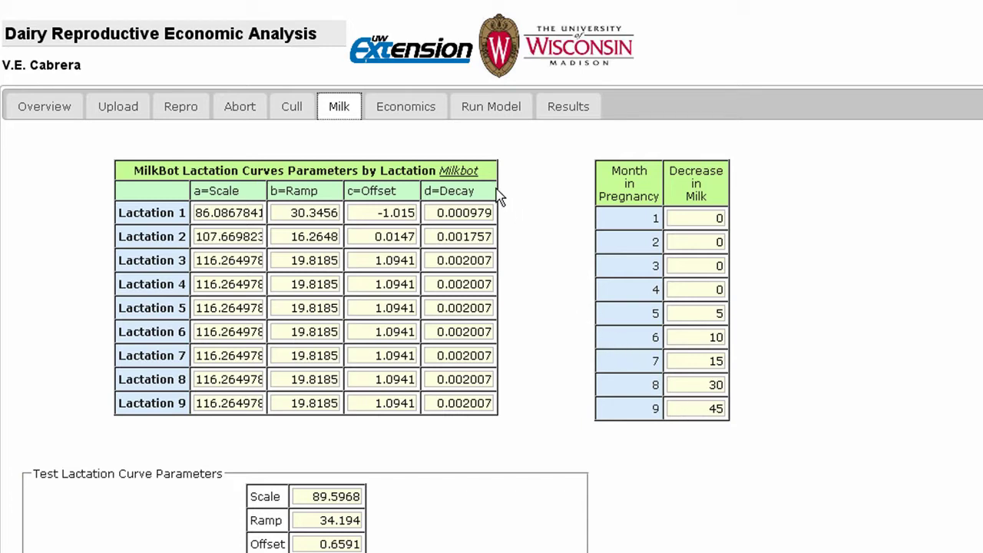
click(416, 113)
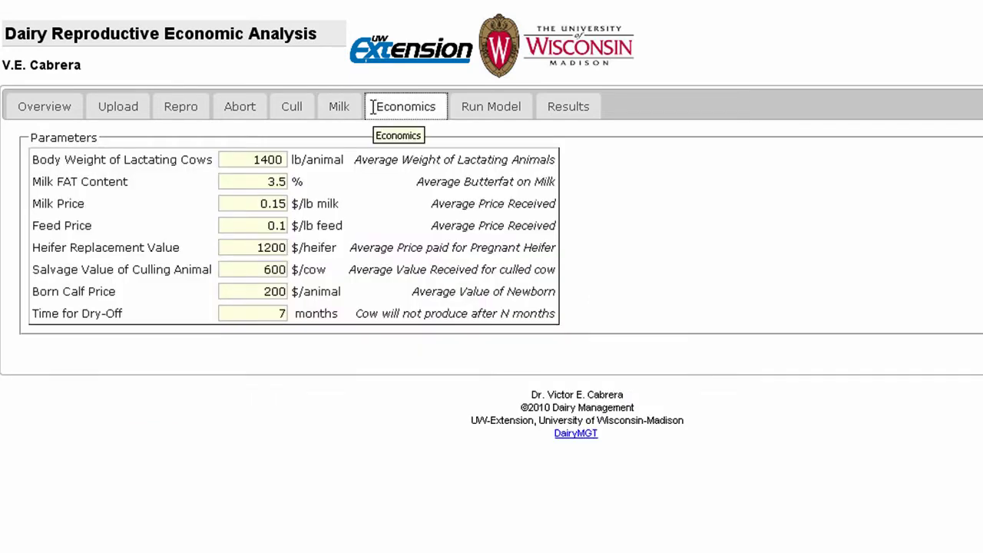
Set milk price to 0.14 $/lb and born calf price to 120 $/animal.
click(285, 203)
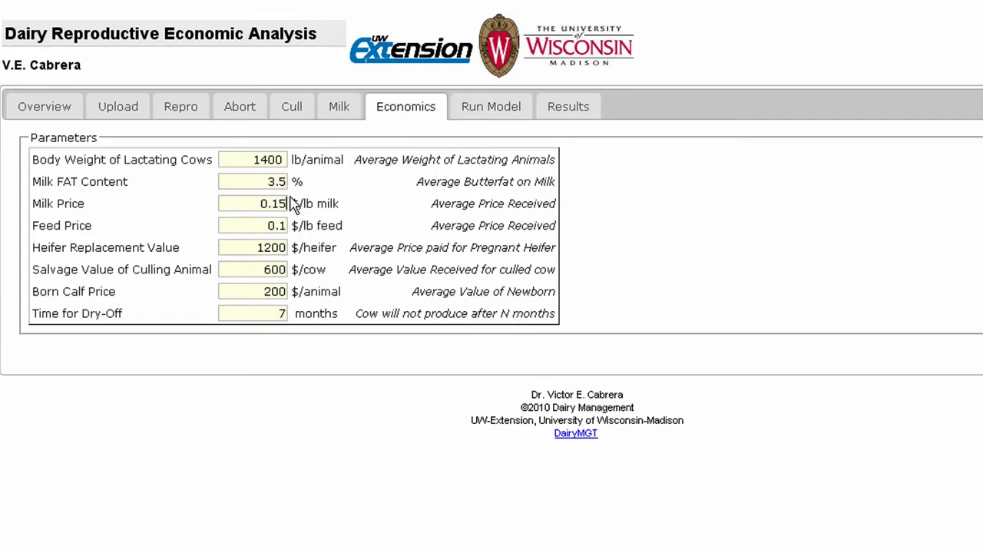
key(BackSpace)
text(4)
text(120)
click(471, 109)
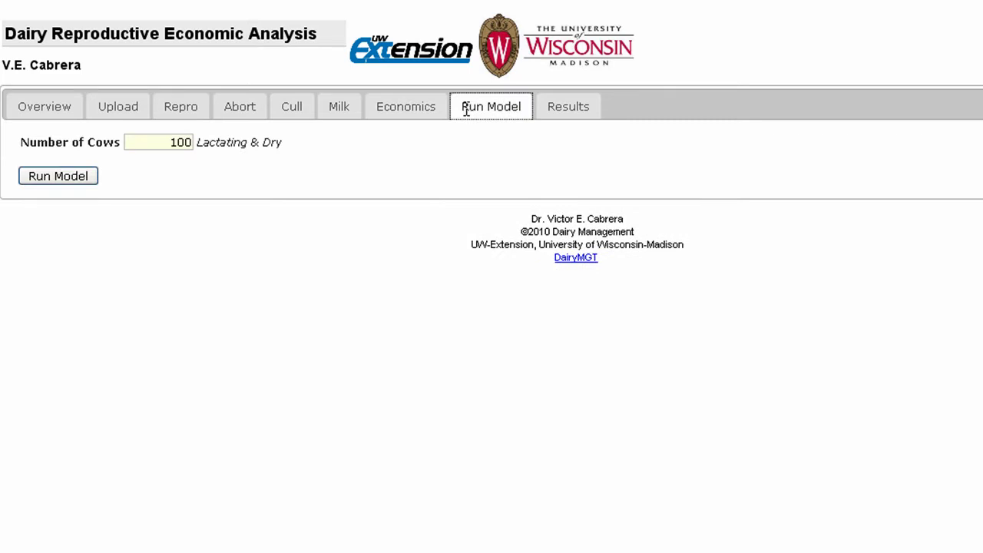
Change Number of Cows from 100 to 150 and run the model.
click(186, 141)
key(BackSpace)
key(BackSpace)
text(50)
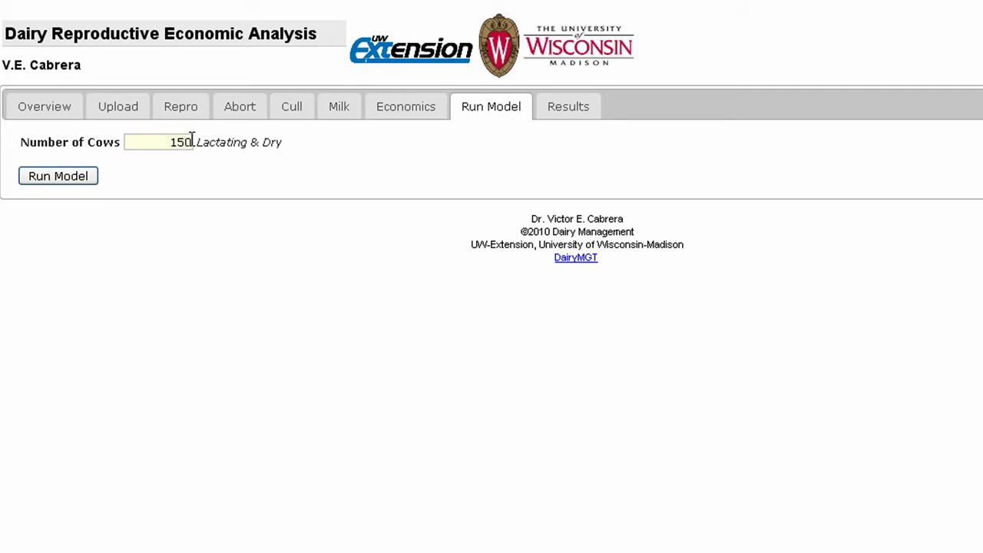
click(79, 183)
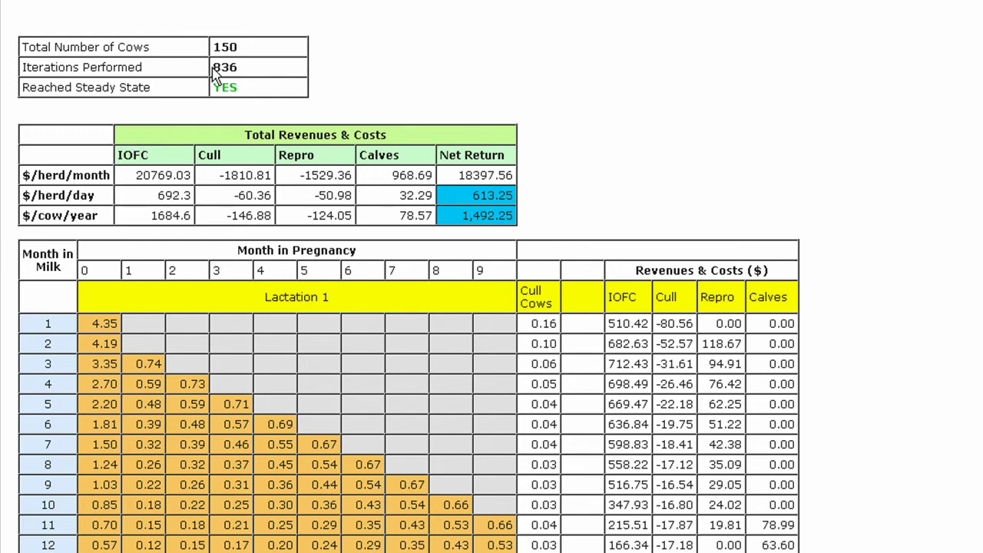
Highlight the 836 iterations performed and review the 150-cow revenue and herd-structure tables.
drag(213, 69, 238, 68)
scroll(392, 123, up, 3)
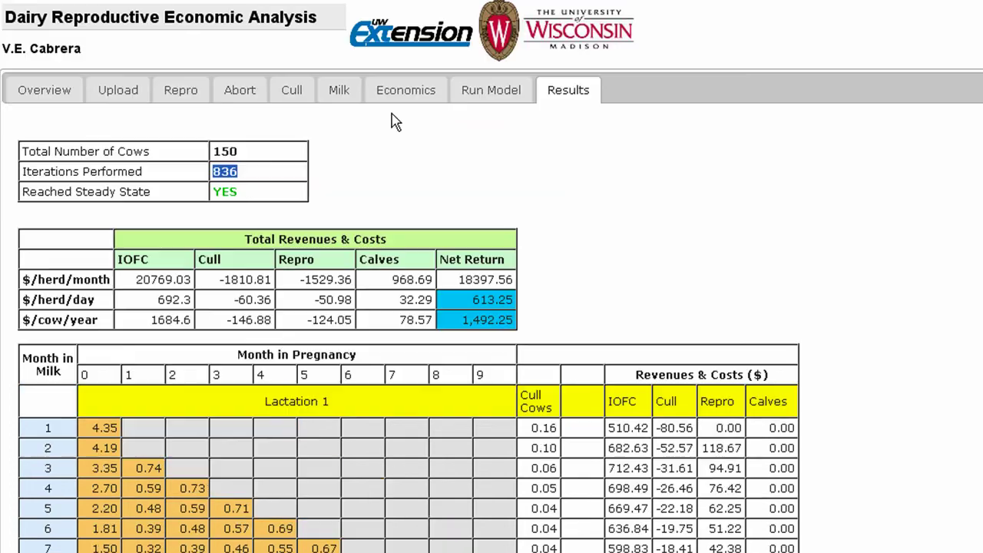
click(182, 93)
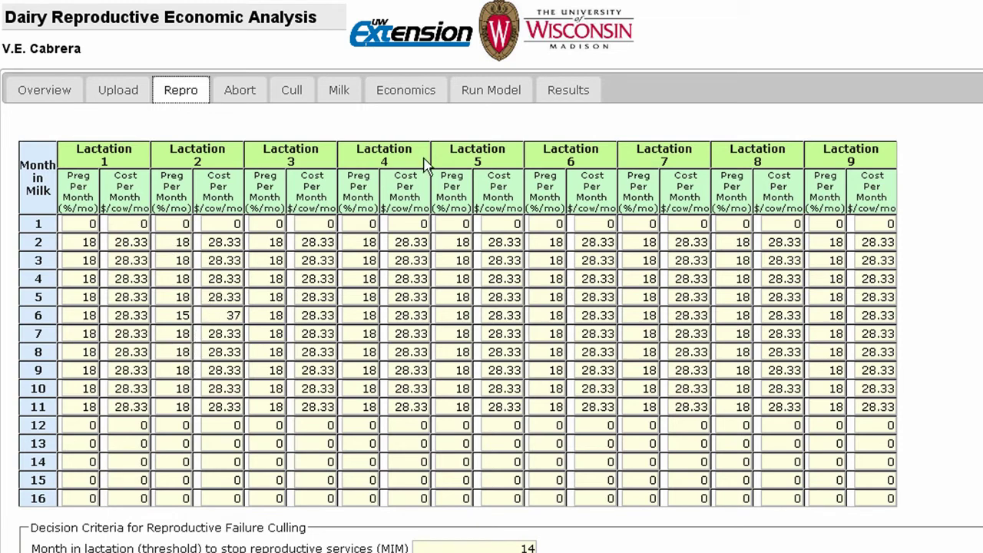
click(486, 96)
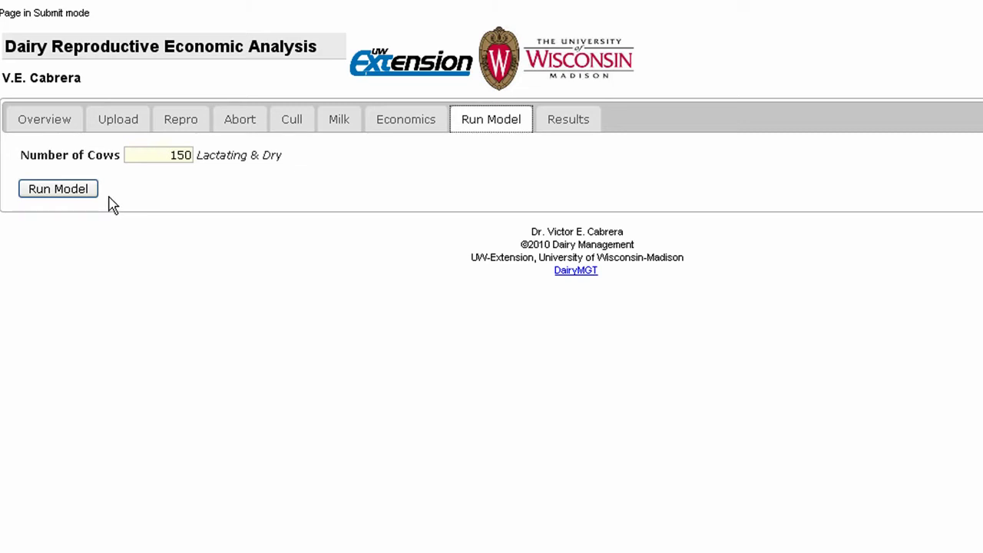
click(553, 130)
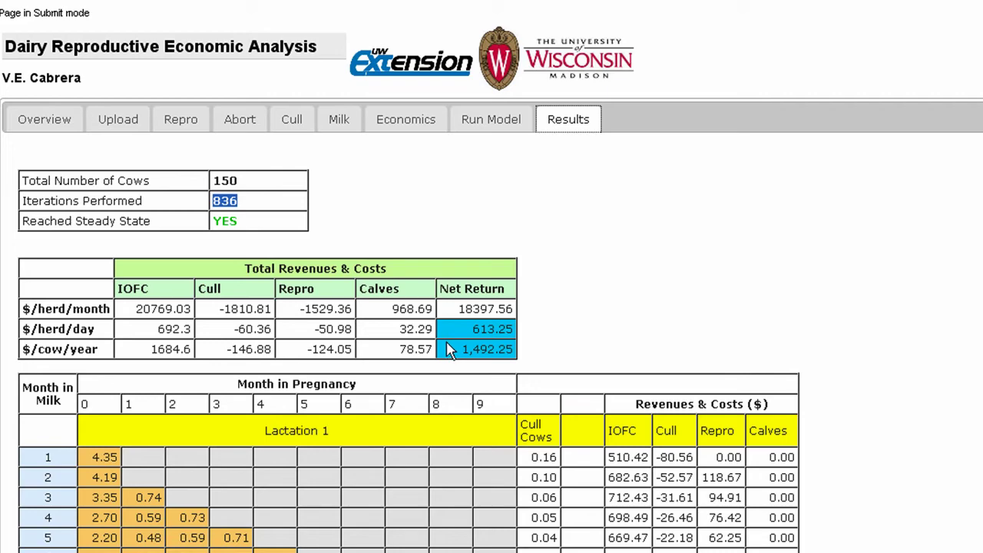
Review the Lactation 1 herd table, highlighting the month-5 value 2.20, down to Lactation 2's 3.06.
scroll(434, 351, down, 2)
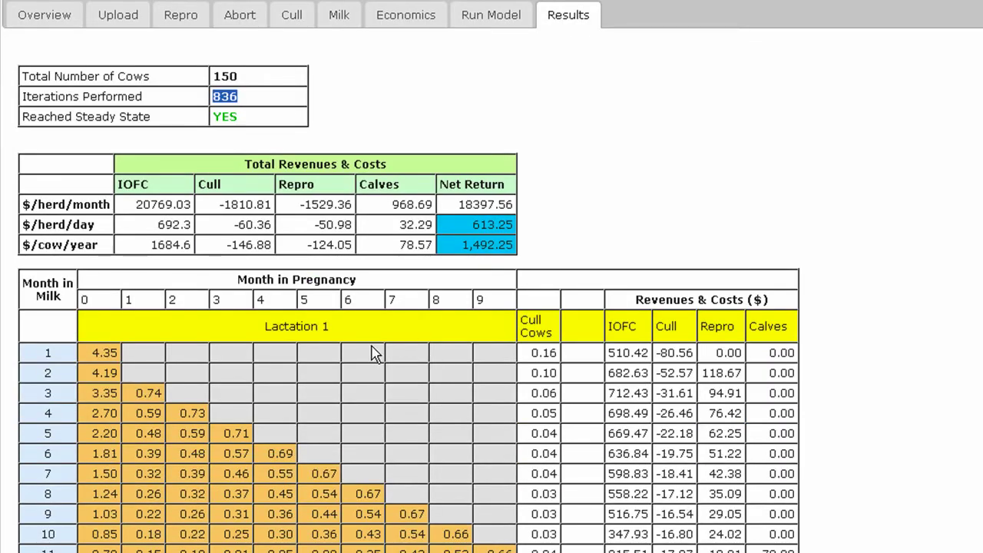
scroll(373, 351, down, 2)
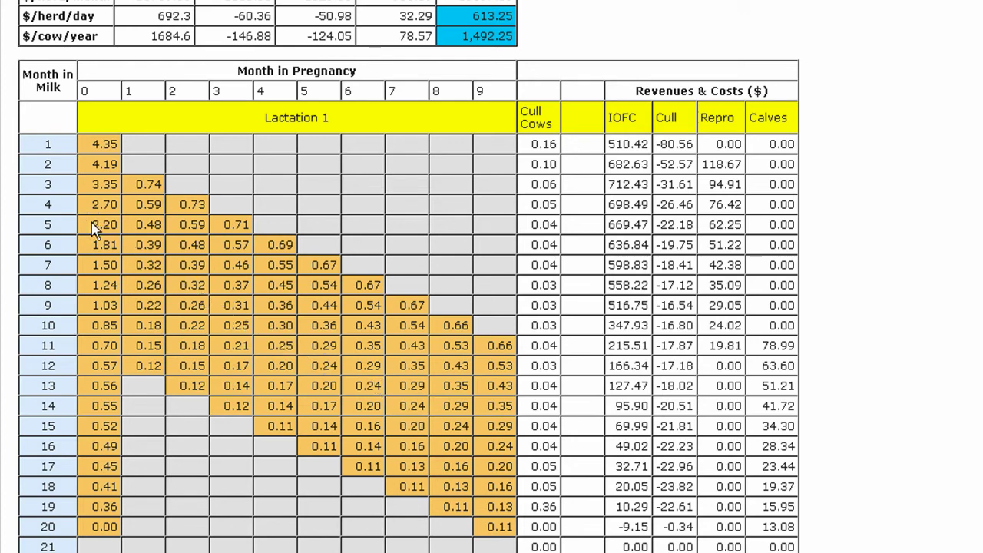
drag(93, 225, 113, 223)
scroll(544, 182, down, 3)
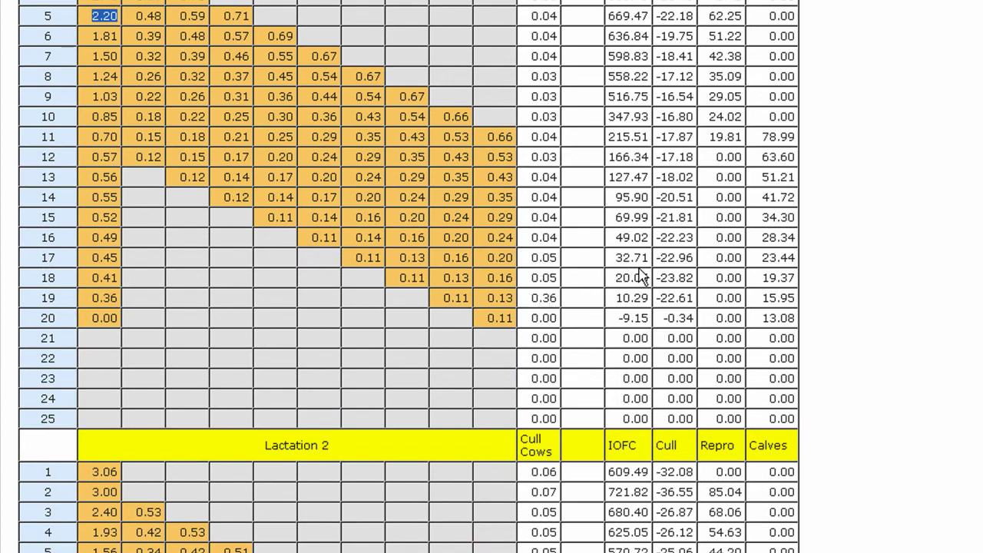
scroll(659, 261, up, 2)
scroll(703, 188, up, 2)
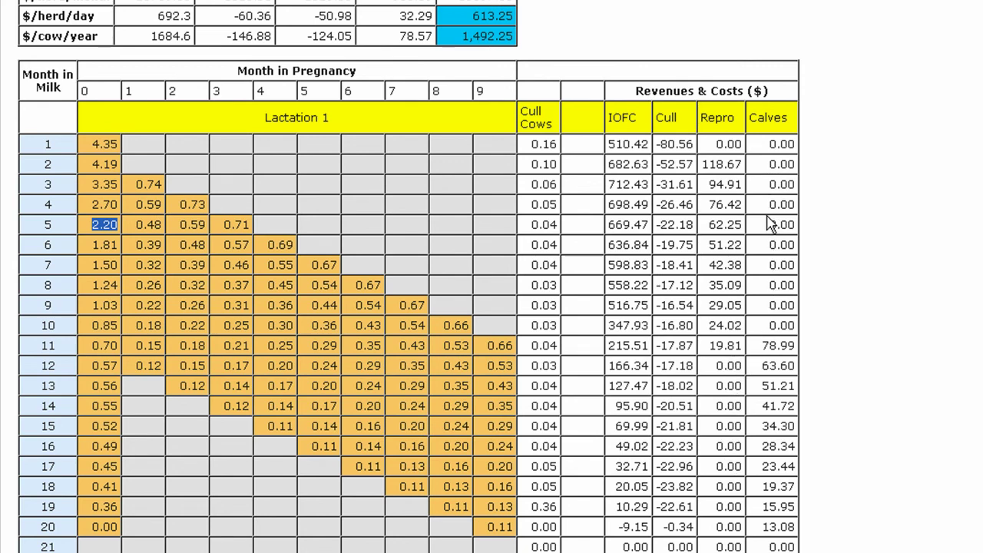
scroll(751, 123, down, 4)
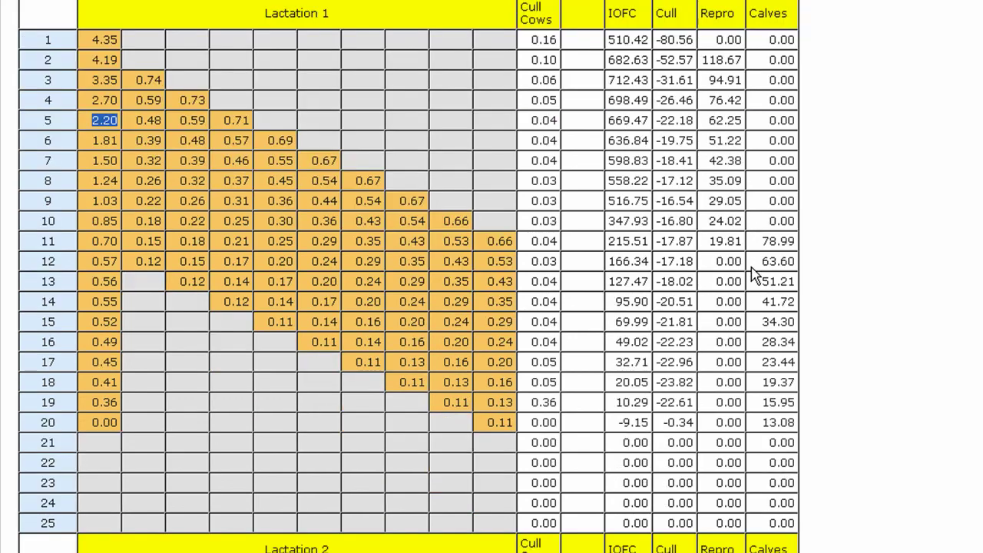
scroll(444, 308, down, 3)
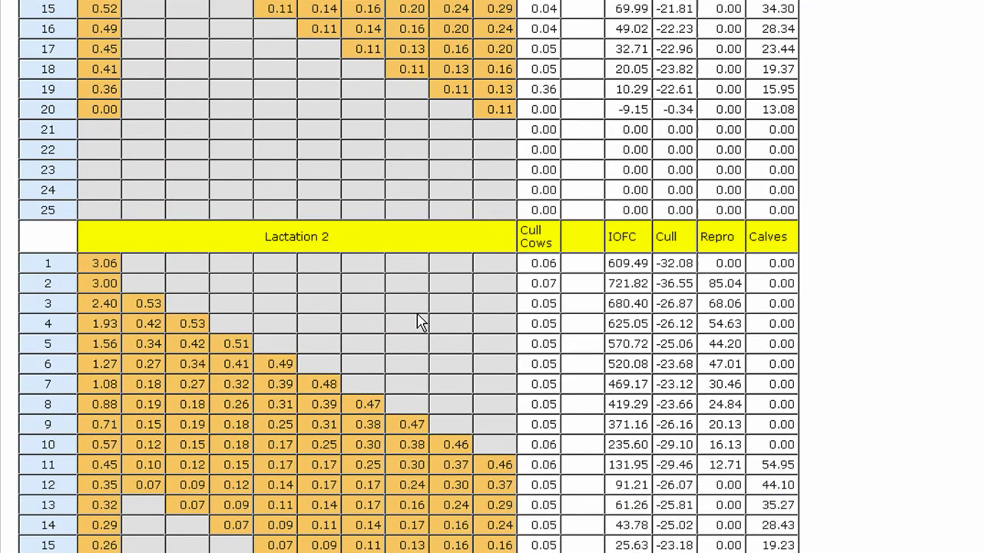